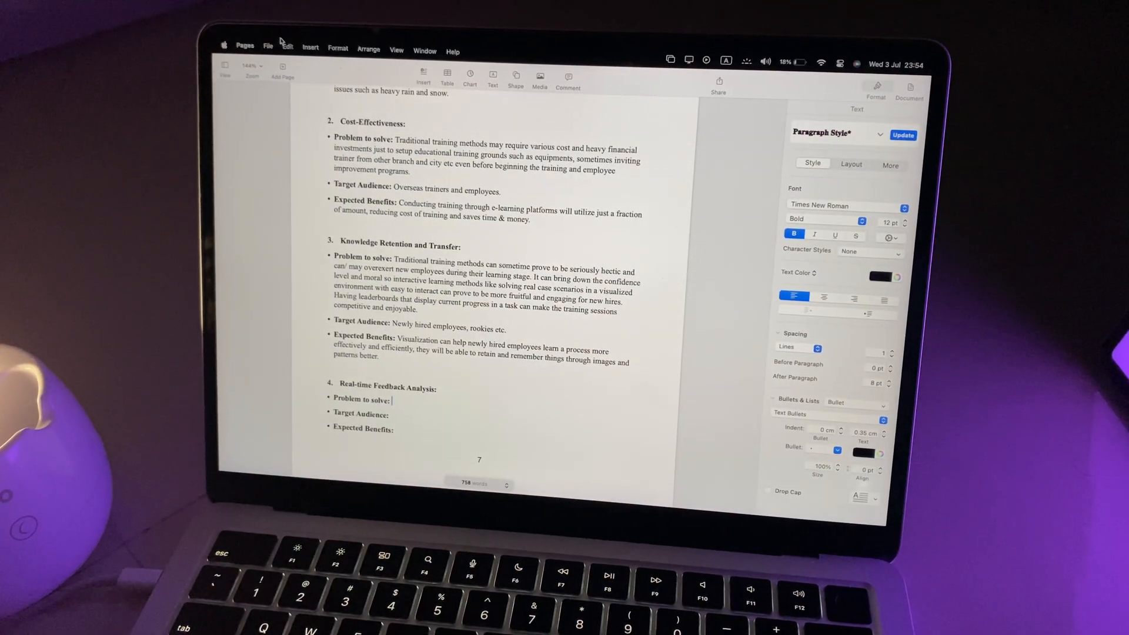
Leave the full-screen Pages space and toggle the Keynote window to full screen and back
{"action": "key", "text": "ctrl+Left"}
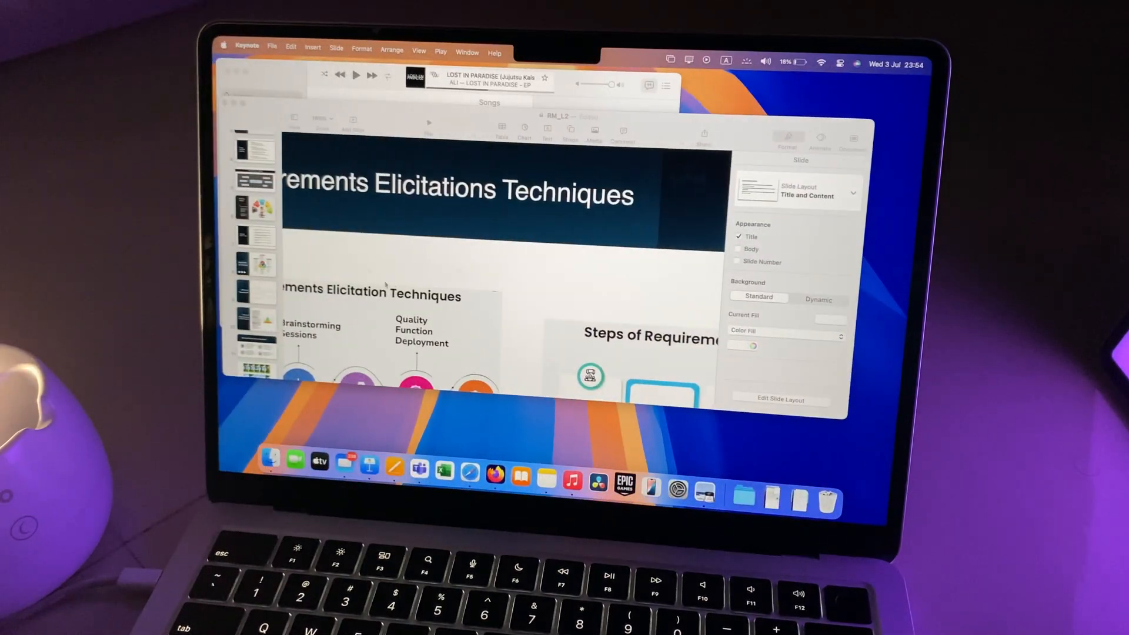
{"action": "left_click", "coordinate": [244, 103]}
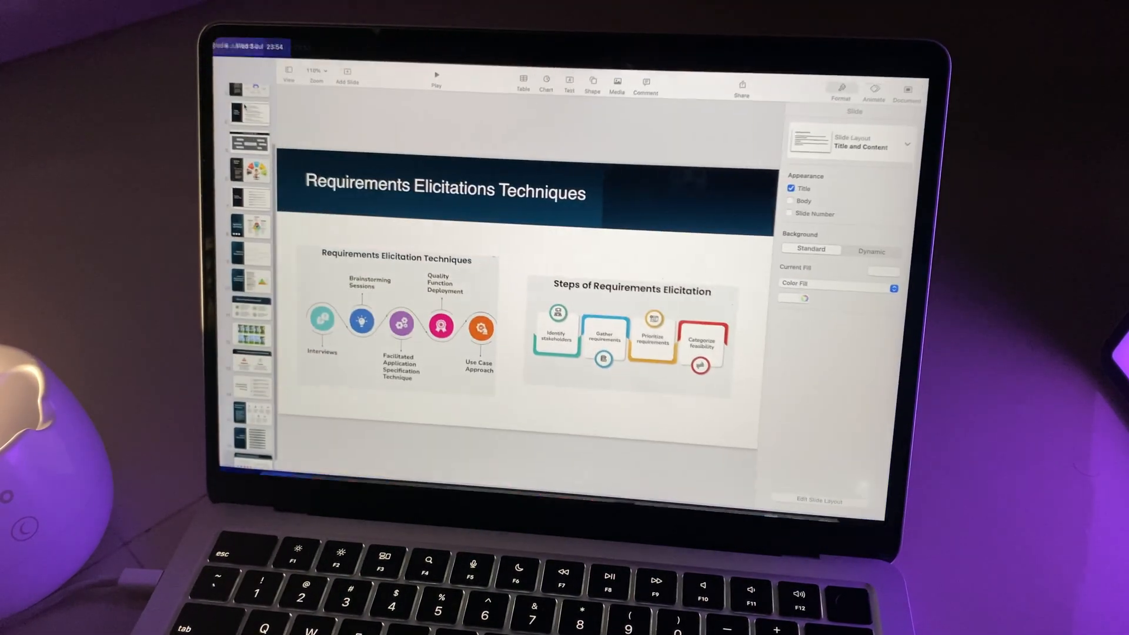
{"action": "left_click", "coordinate": [239, 63]}
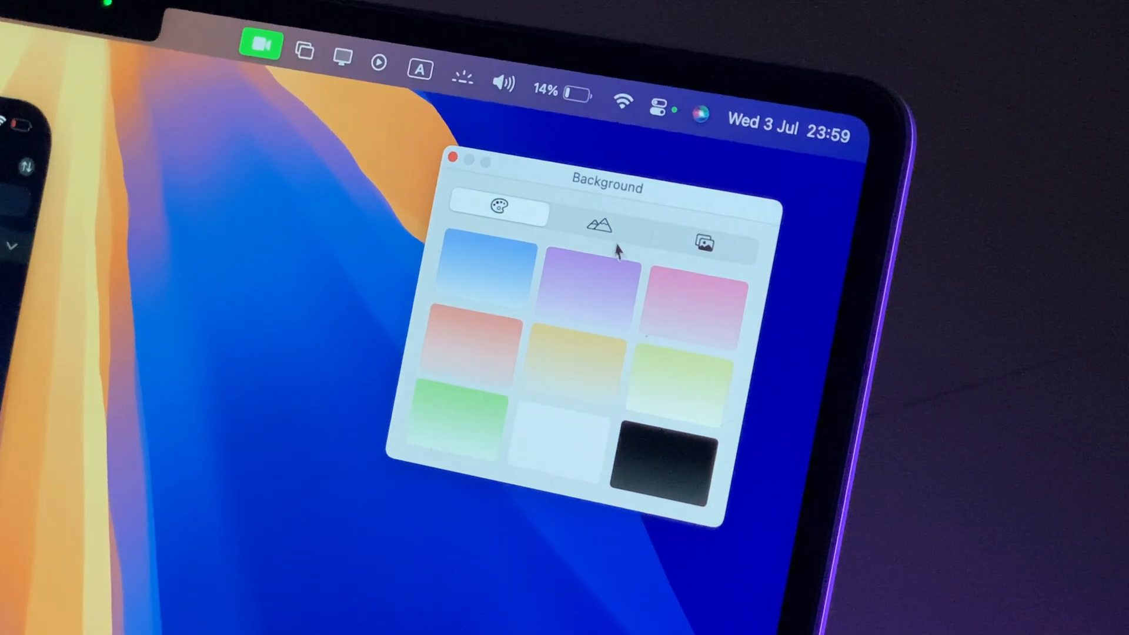
Browse landscape, custom-image and gradient backgrounds, then close the picker
{"action": "left_click", "coordinate": [603, 227]}
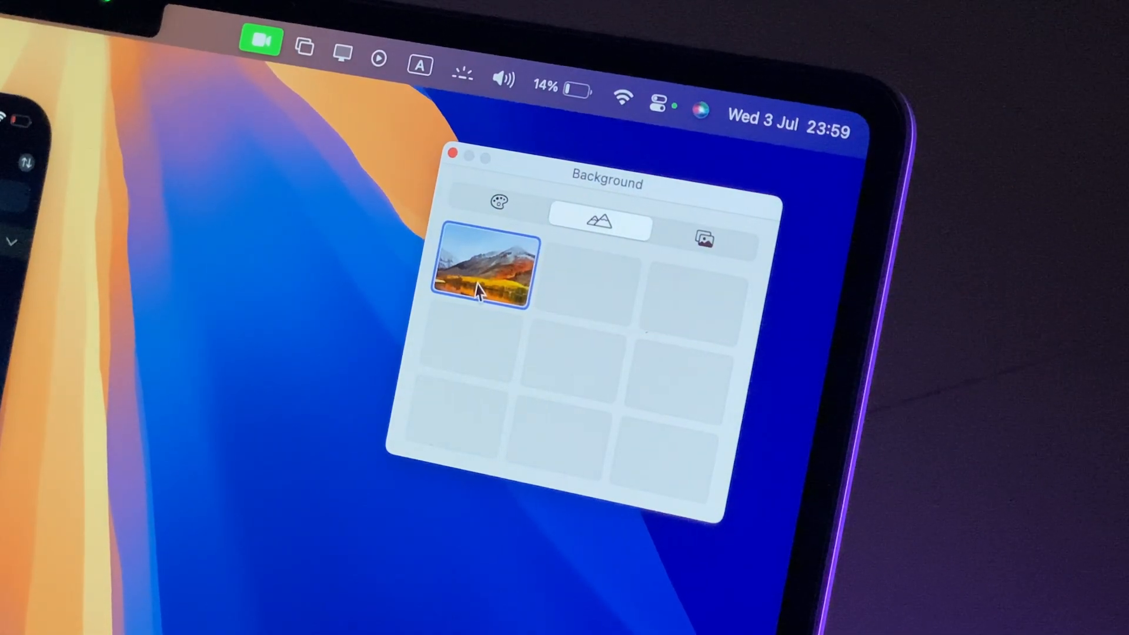
{"action": "left_click", "coordinate": [573, 287]}
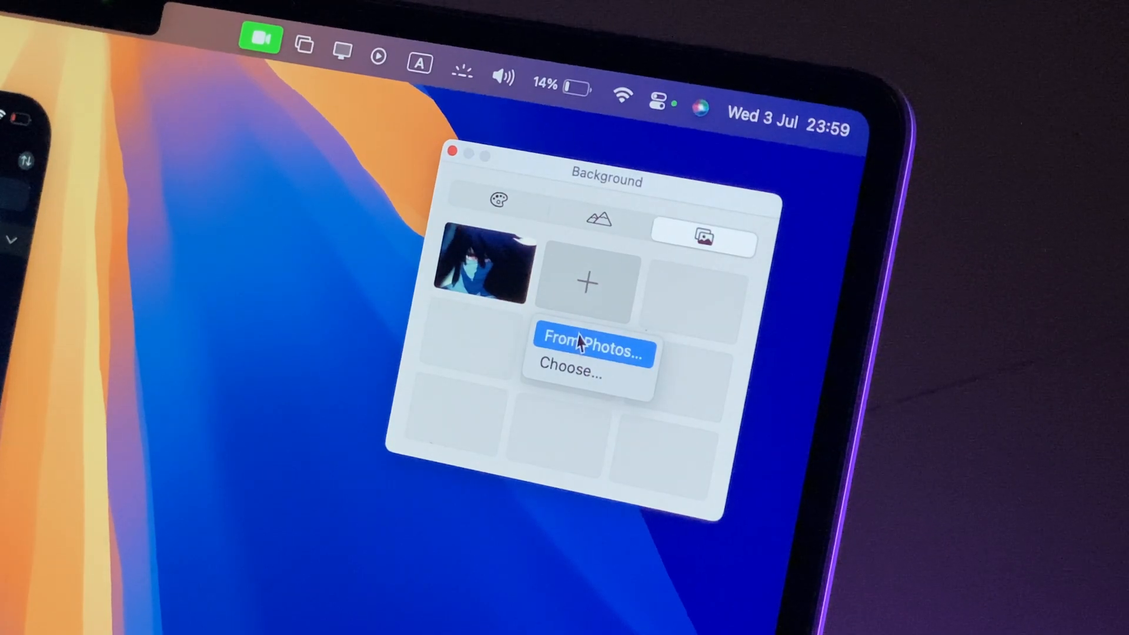
{"action": "left_click", "coordinate": [505, 202]}
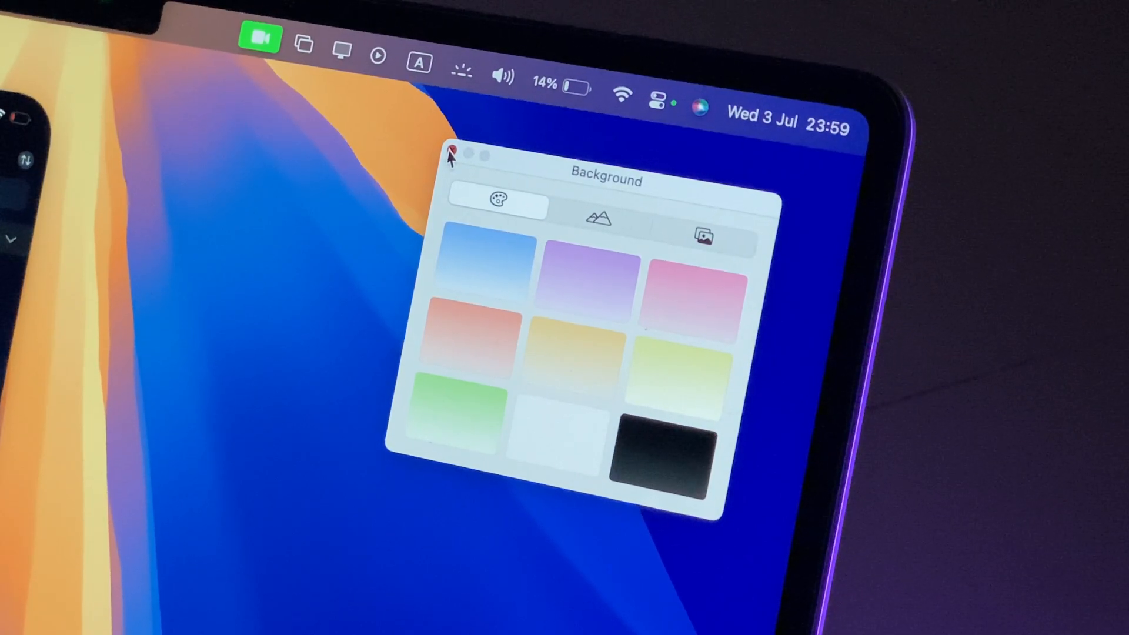
{"action": "left_click", "coordinate": [451, 153]}
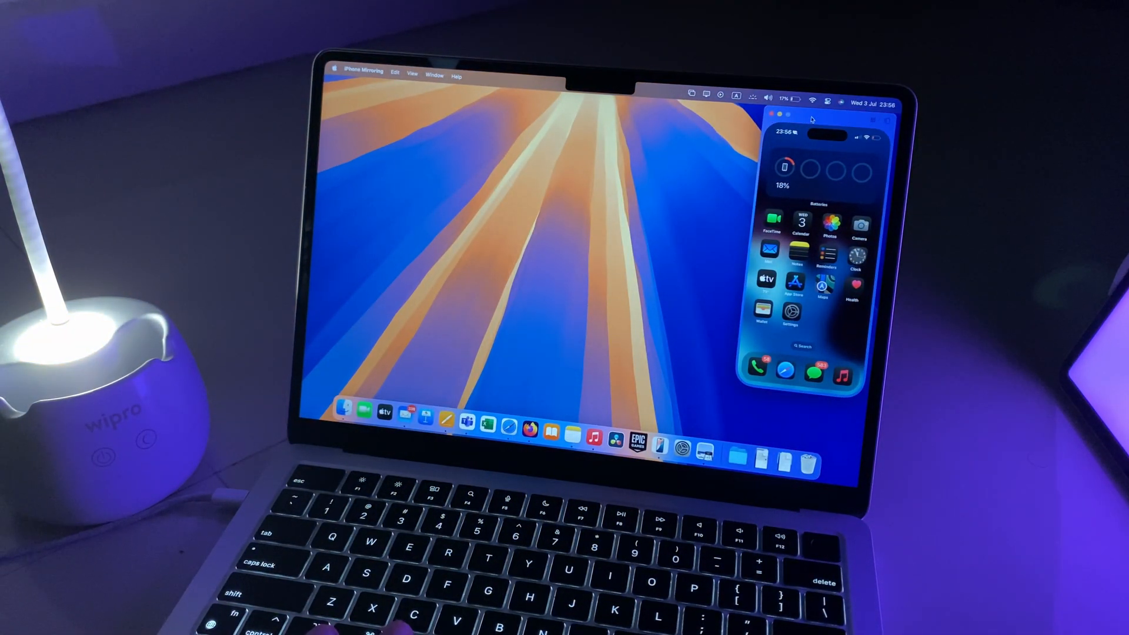
Centre the mirrored iPhone, check its Clock alarms and return to the home screen
{"action": "left_click_drag", "start_coordinate": [802, 122], "coordinate": [638, 138]}
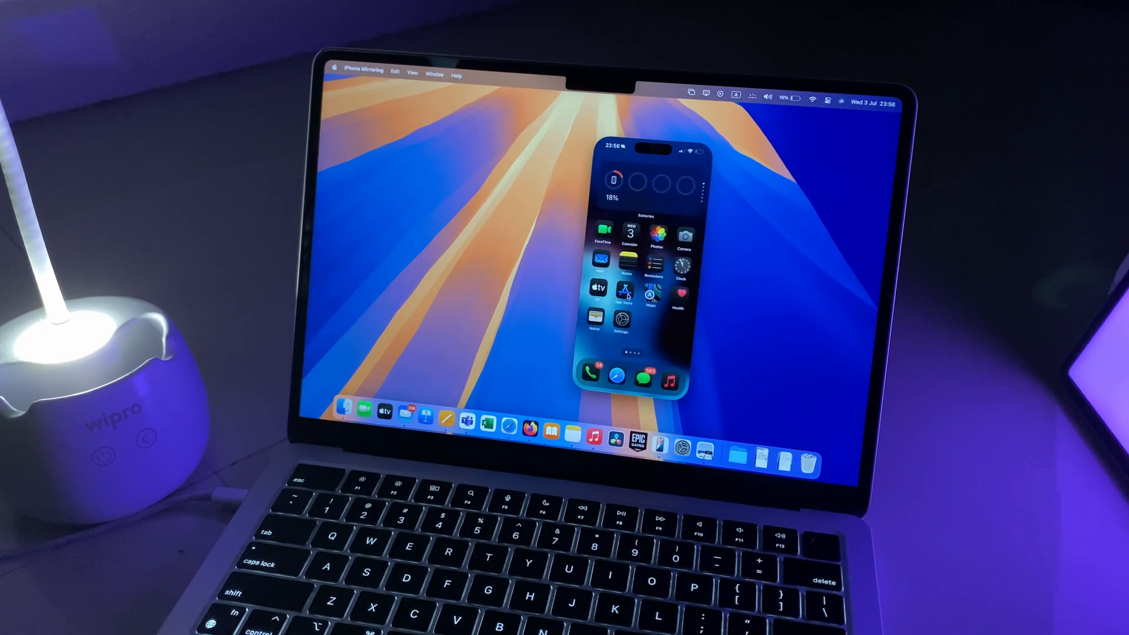
{"action": "left_click", "coordinate": [678, 266]}
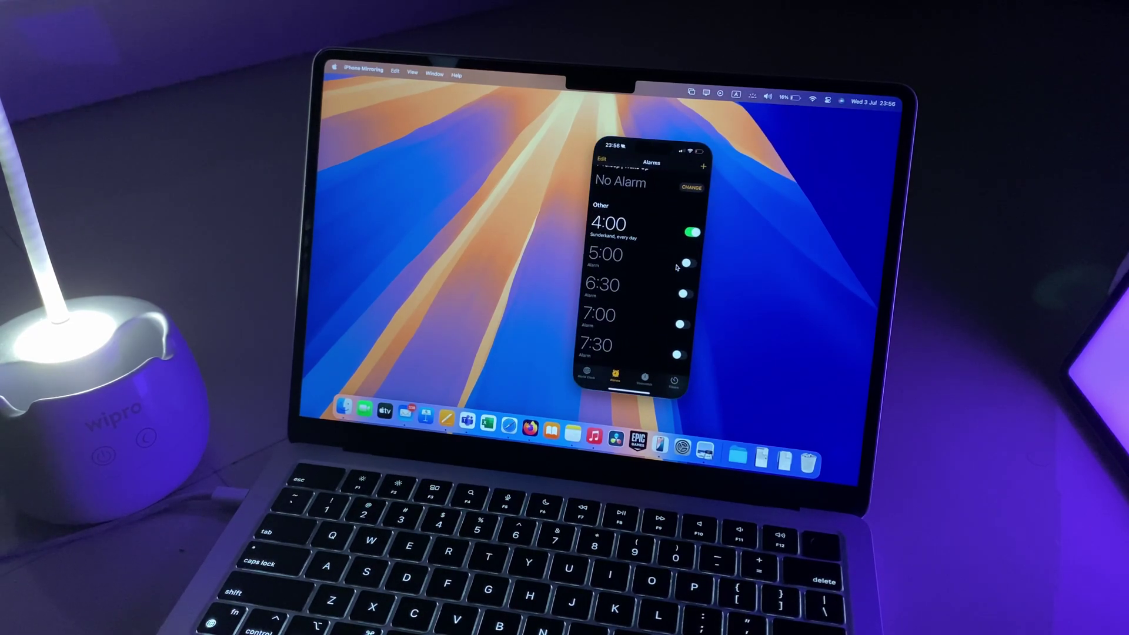
{"action": "left_click", "coordinate": [637, 392]}
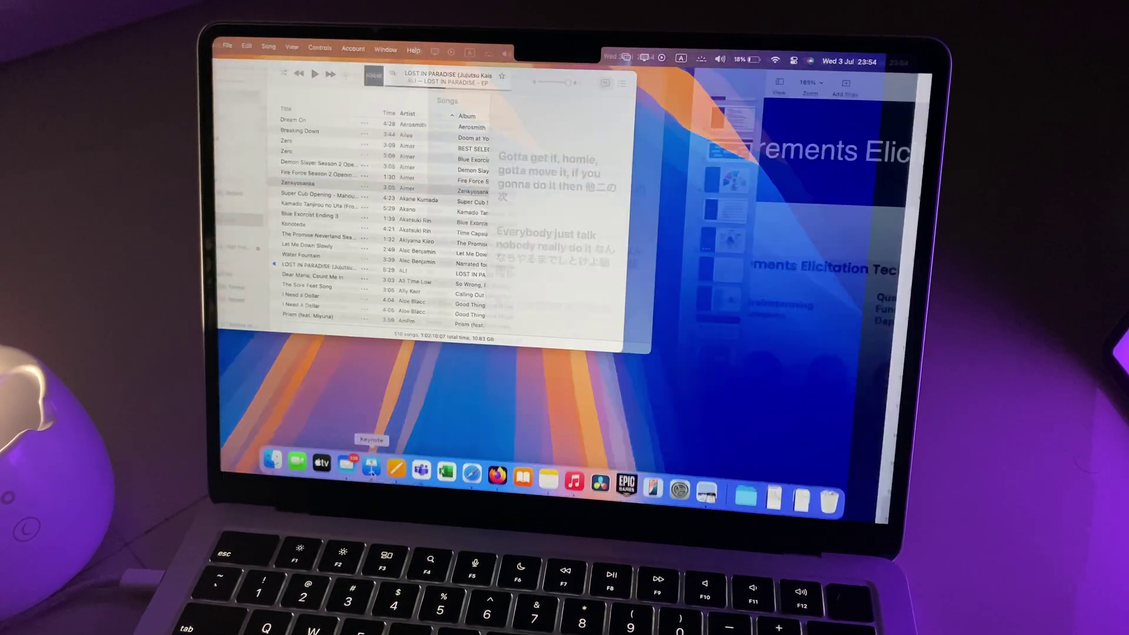
Return to Keynote from Pages, toggle full screen, and tile it into the bottom half
{"action": "left_click", "coordinate": [371, 468]}
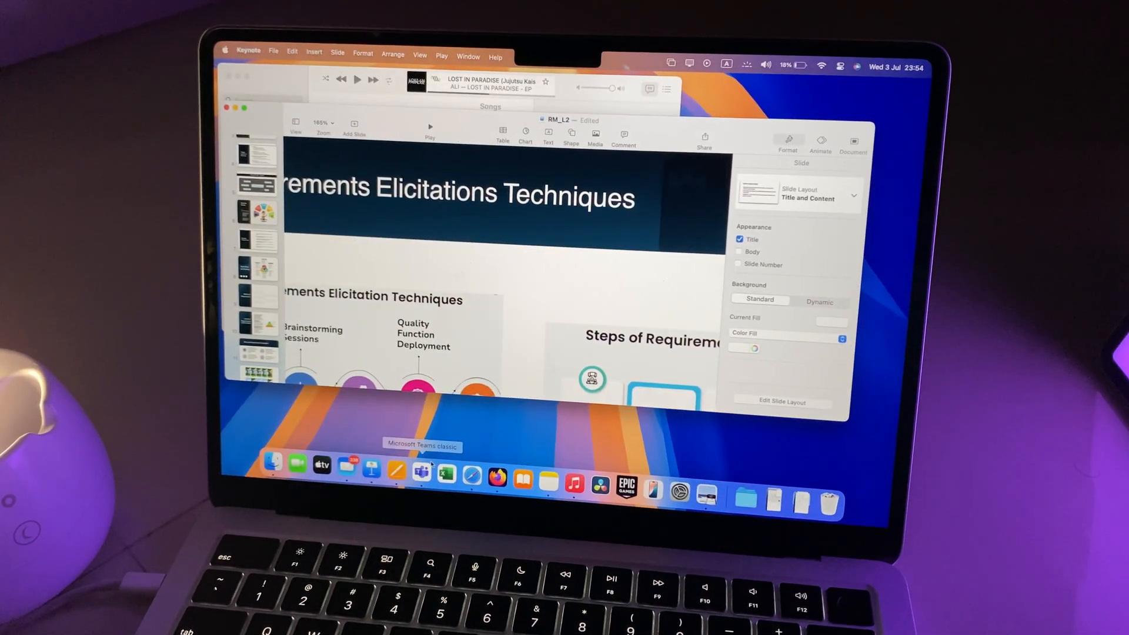
{"action": "left_click", "coordinate": [523, 477]}
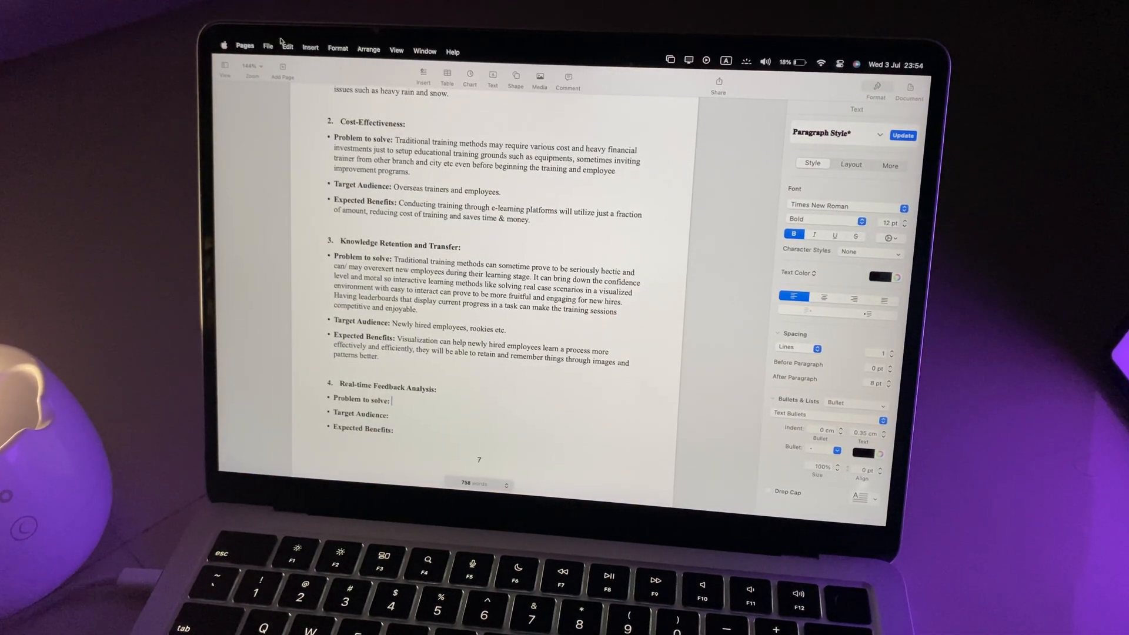
{"action": "key", "text": "super+Tab"}
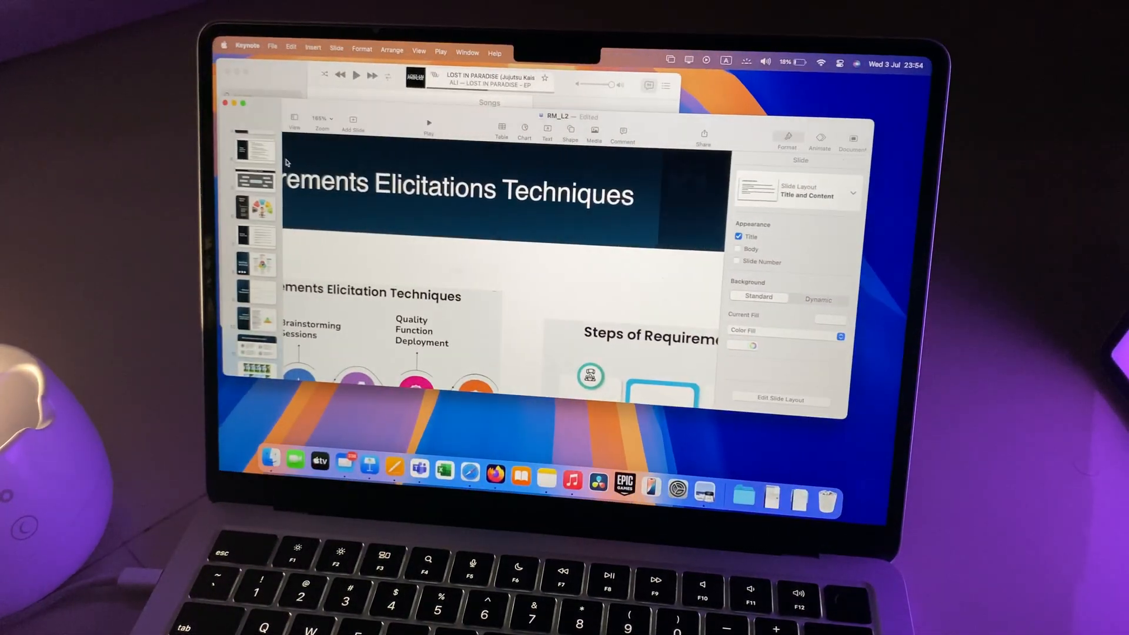
{"action": "left_click", "coordinate": [242, 103]}
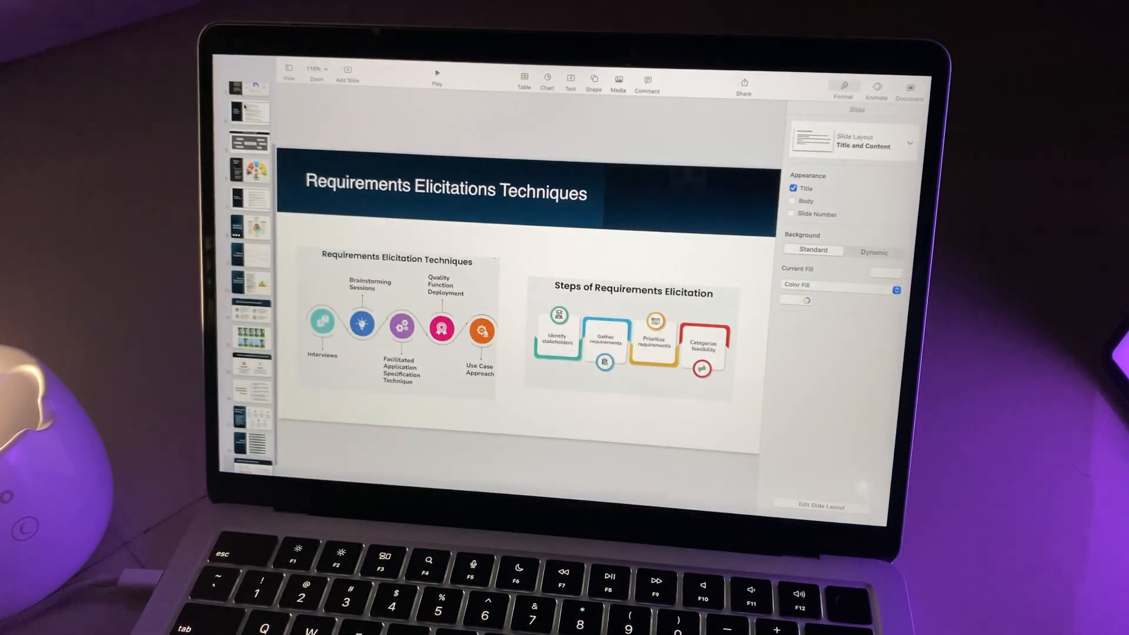
{"action": "left_click", "coordinate": [239, 63]}
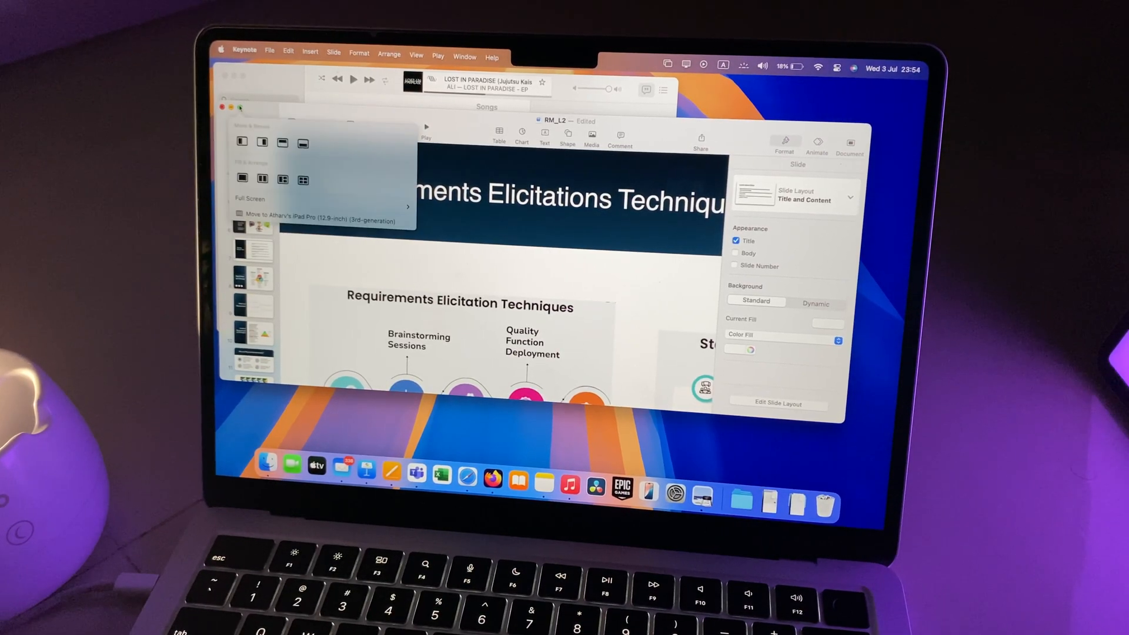
{"action": "left_click", "coordinate": [302, 144]}
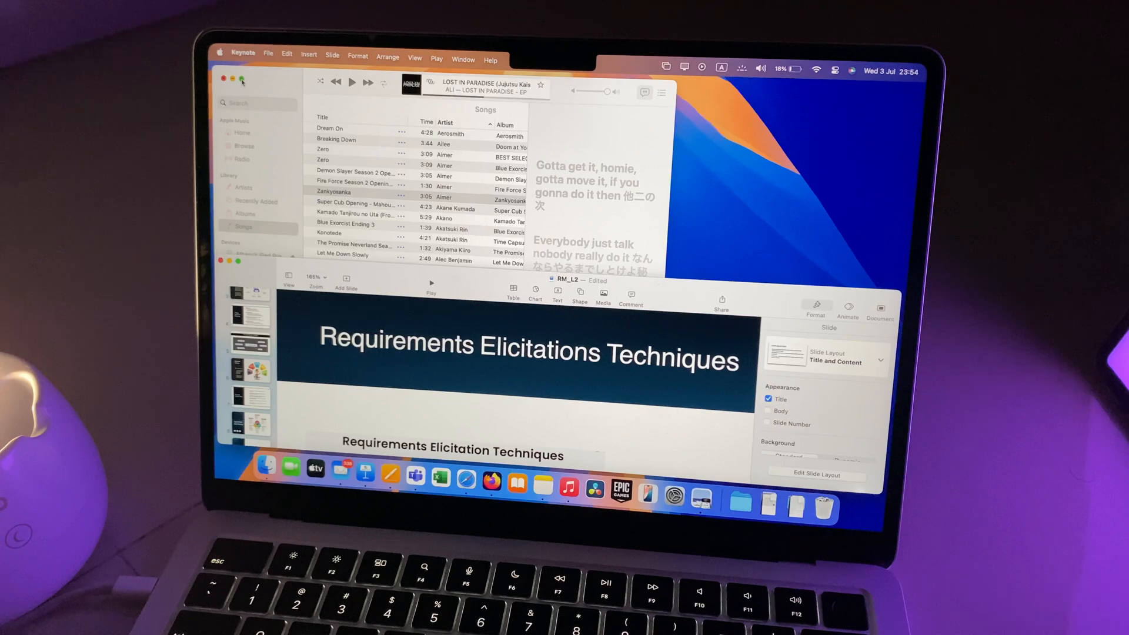
Tile Music top then left half, and Keynote into the right half beside it
{"action": "left_click", "coordinate": [241, 82]}
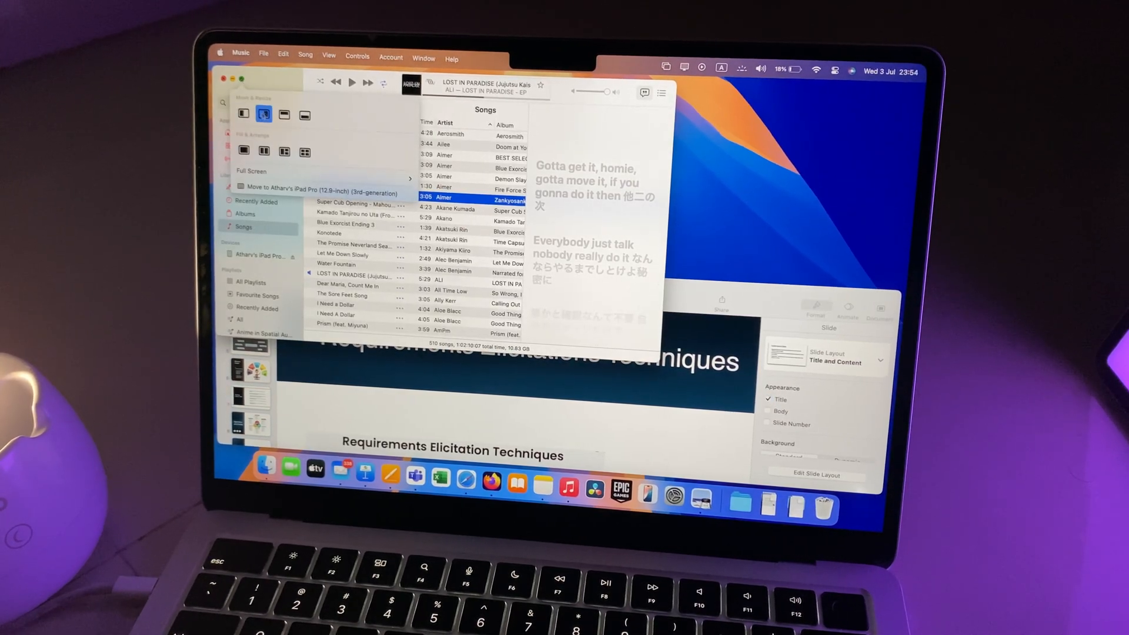
{"action": "left_click", "coordinate": [263, 114]}
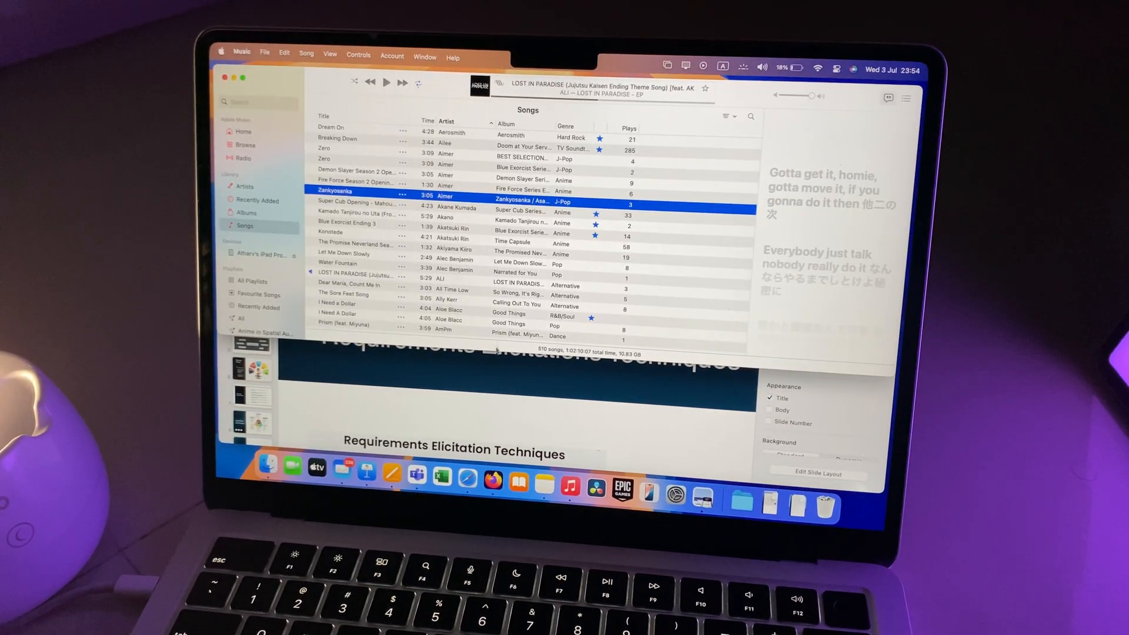
{"action": "left_click", "coordinate": [241, 77]}
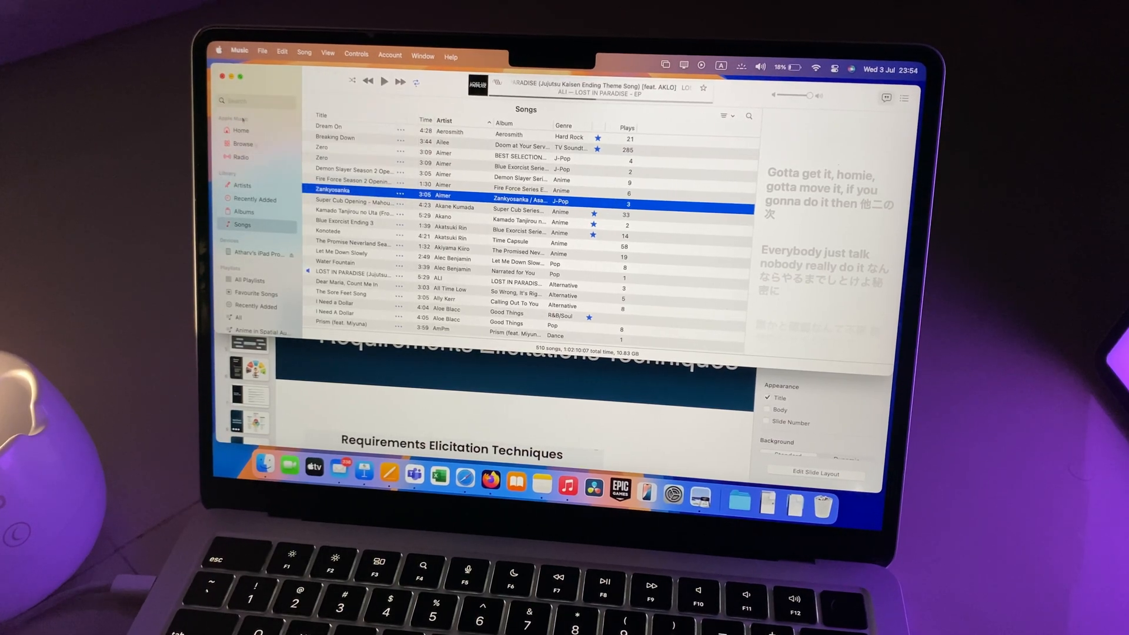
{"action": "left_click", "coordinate": [255, 144]}
{"action": "left_click", "coordinate": [681, 311]}
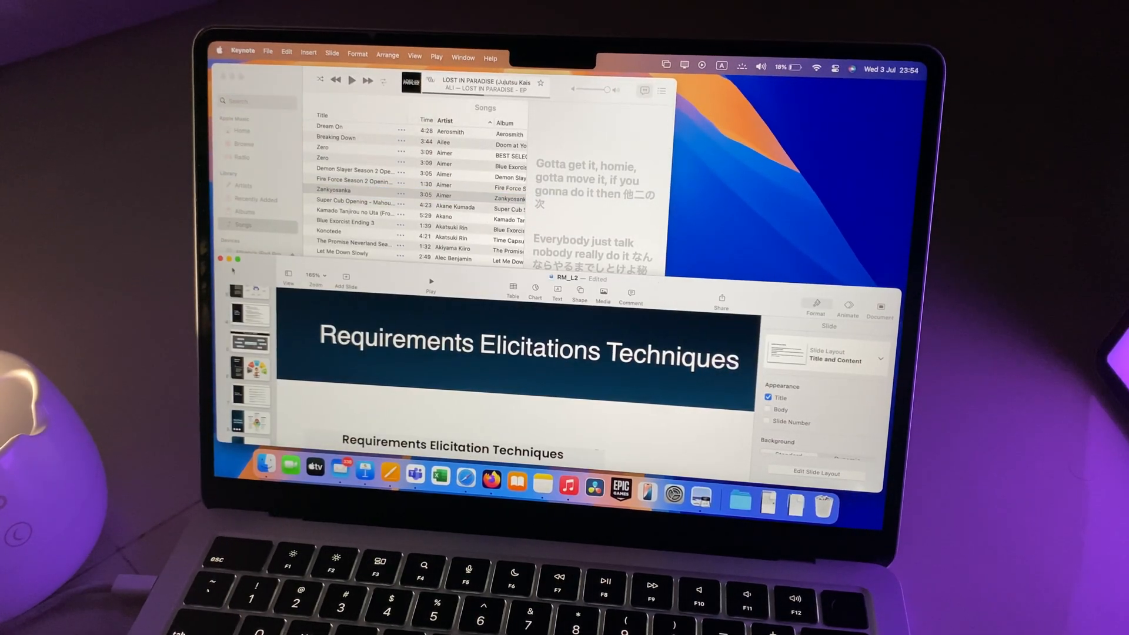
{"action": "left_click", "coordinate": [279, 294]}
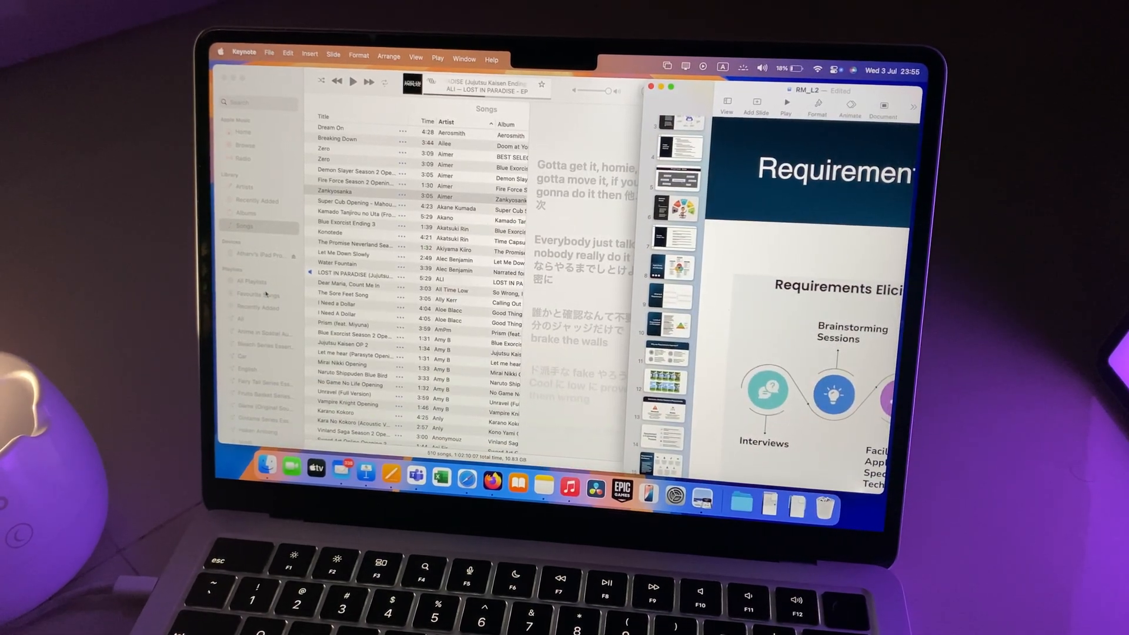